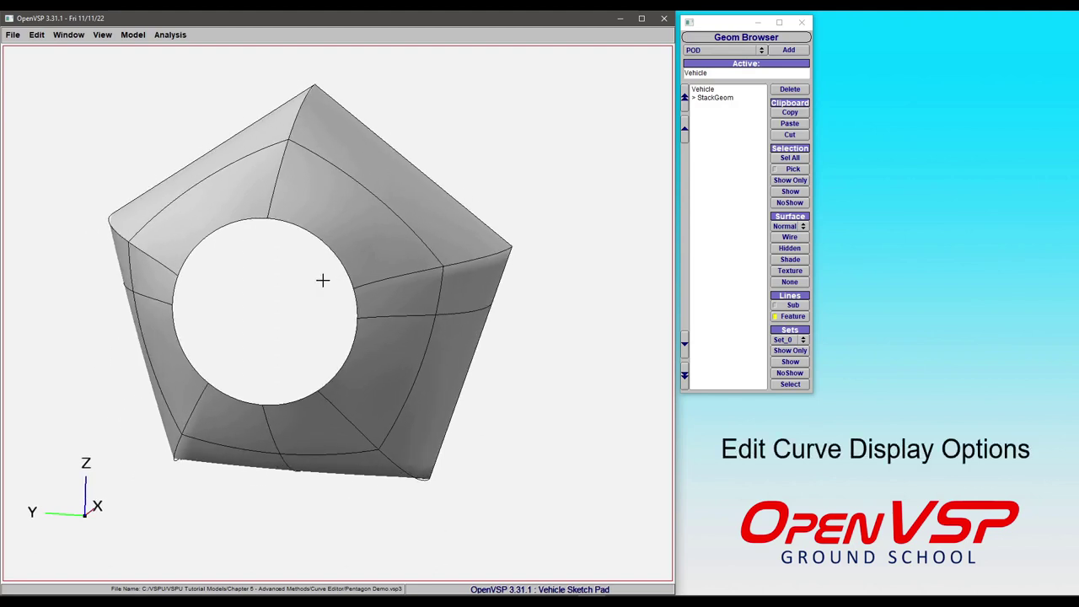
- Open StackGeom's cross-section in Edit Curve and move the editor window aside
{"action": "double_click", "coordinate": [722, 100]}
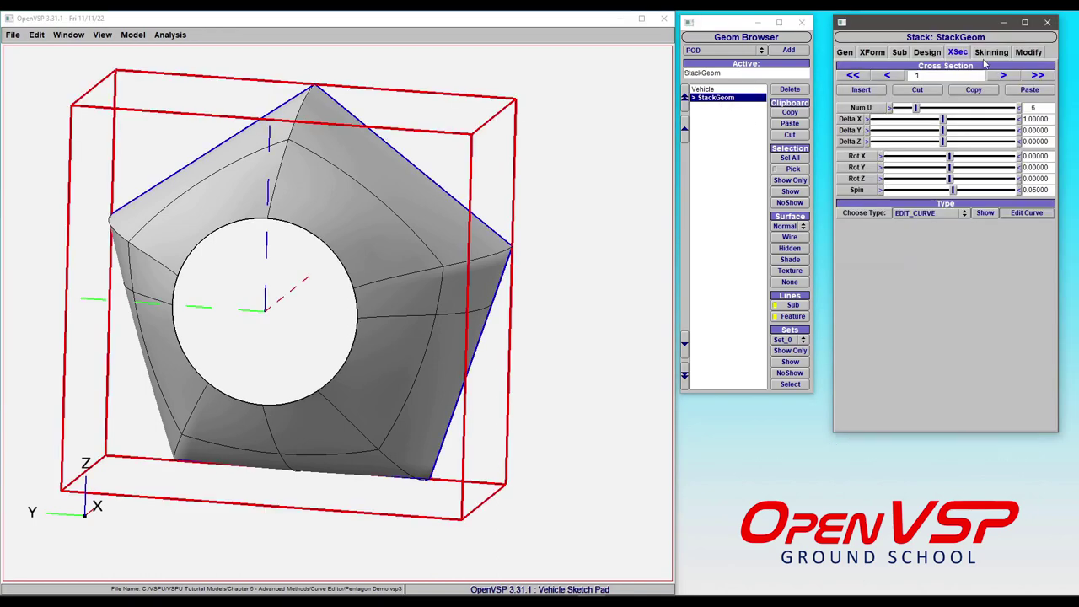
{"action": "left_click", "coordinate": [1026, 215]}
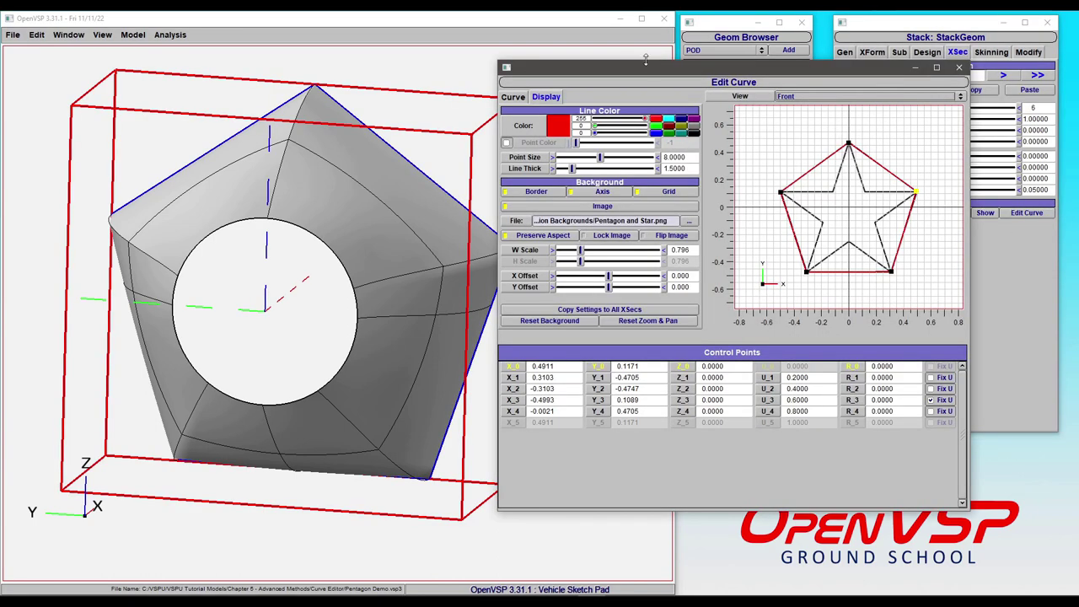
{"action": "left_click_drag", "start_coordinate": [644, 76], "coordinate": [290, 87]}
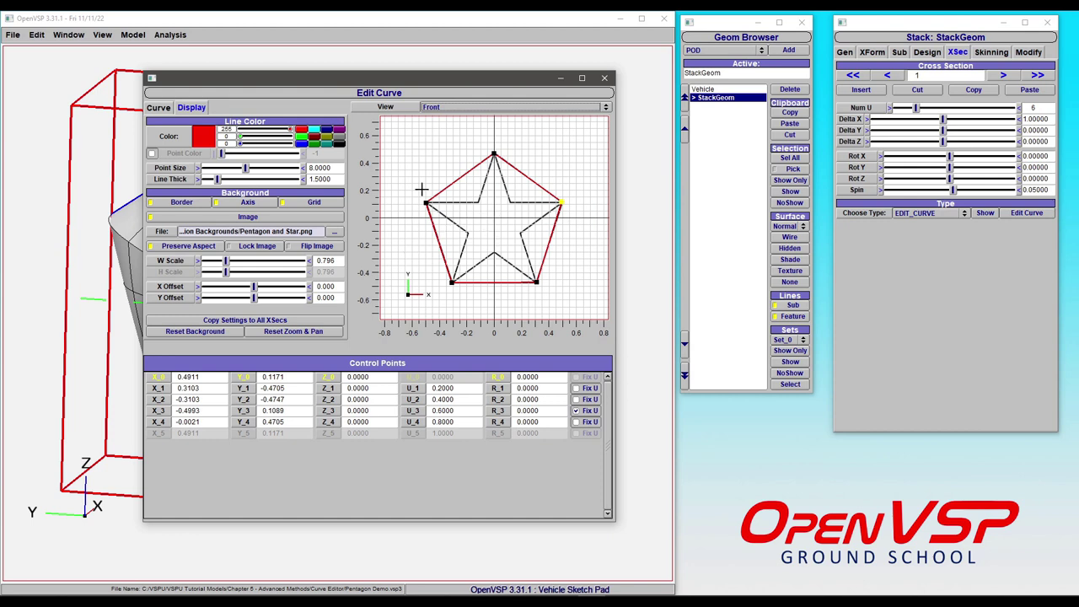
{"action": "left_click", "coordinate": [192, 109]}
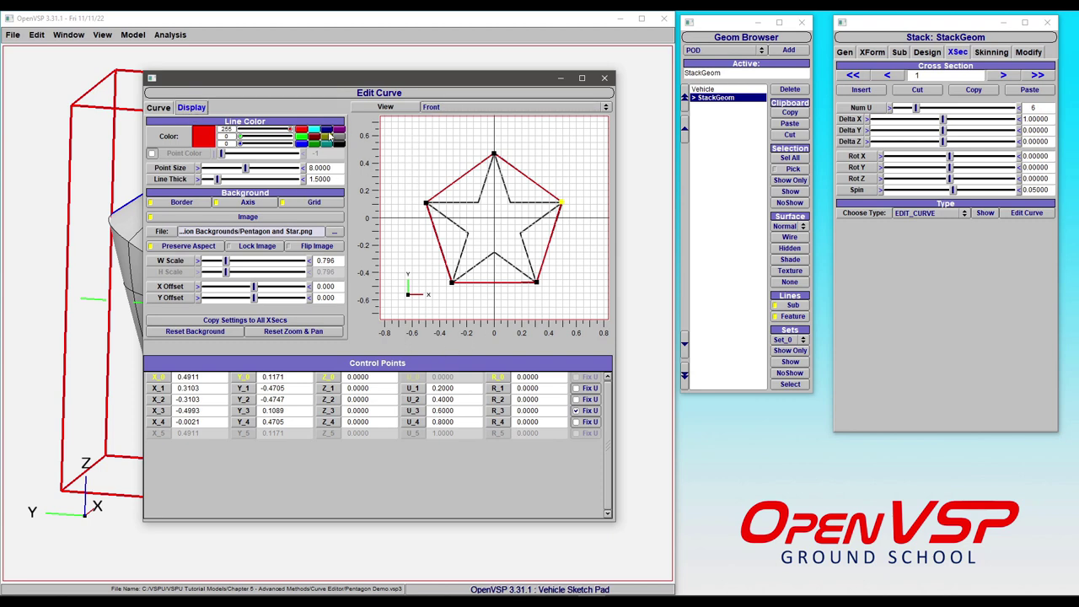
- Try dark blue, grey, olive and cyan line colours, return to red, and enable Point Color
{"action": "left_click", "coordinate": [327, 131]}
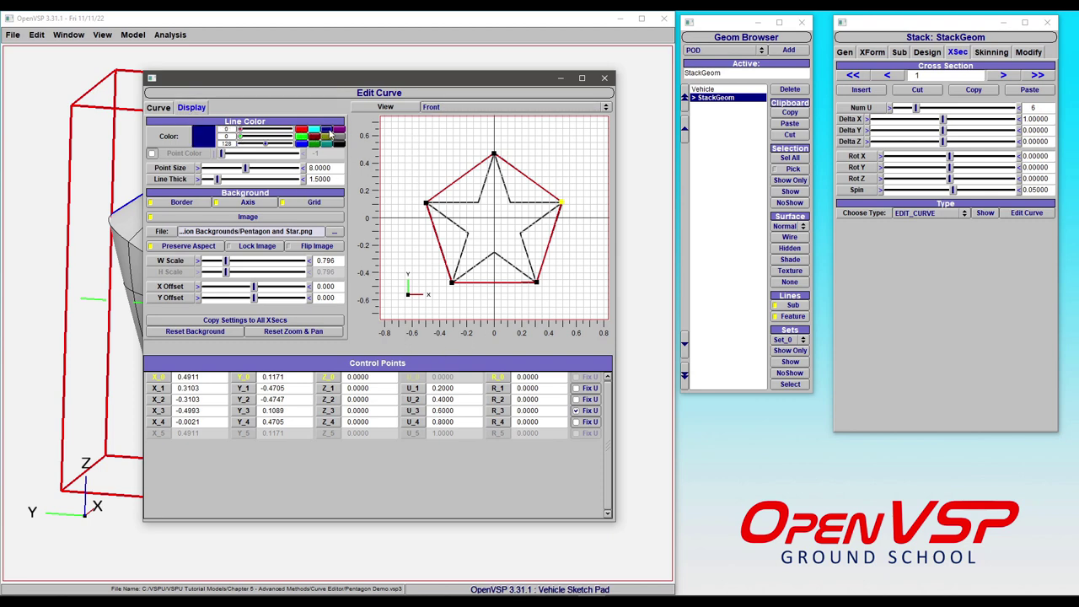
{"action": "left_click", "coordinate": [338, 135]}
{"action": "left_click", "coordinate": [328, 137]}
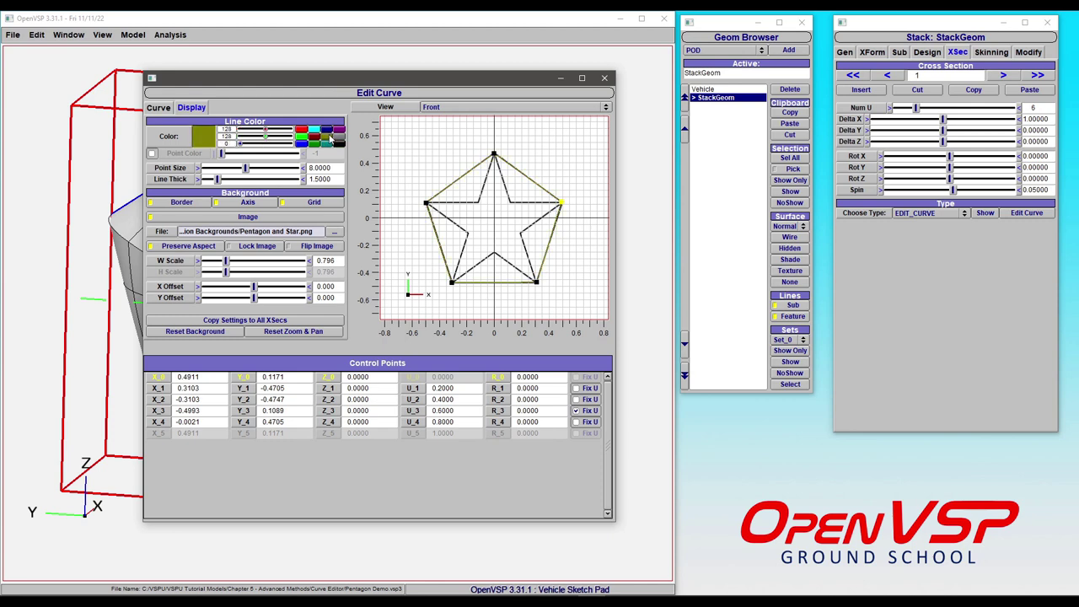
{"action": "left_click", "coordinate": [301, 129]}
{"action": "left_click", "coordinate": [313, 131]}
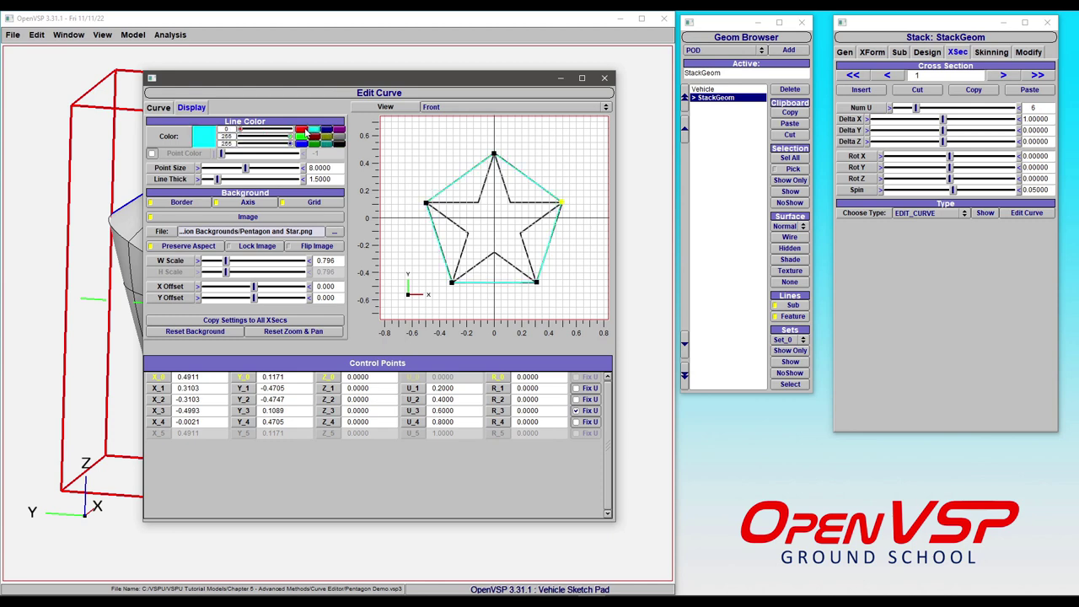
{"action": "left_click", "coordinate": [302, 131]}
{"action": "mouse_move", "coordinate": [291, 131]}
{"action": "left_mouse_down"}
{"action": "mouse_move", "coordinate": [263, 131]}
{"action": "mouse_move", "coordinate": [302, 131]}
{"action": "left_mouse_up"}
{"action": "left_click", "coordinate": [151, 153]}
{"action": "mouse_move", "coordinate": [223, 155]}
{"action": "left_mouse_down"}
{"action": "mouse_move", "coordinate": [270, 154]}
{"action": "mouse_move", "coordinate": [216, 154]}
{"action": "left_mouse_up"}
- Turn off Point Color, enlarge control points to size 10.35, and hide the grid
{"action": "left_click", "coordinate": [157, 154]}
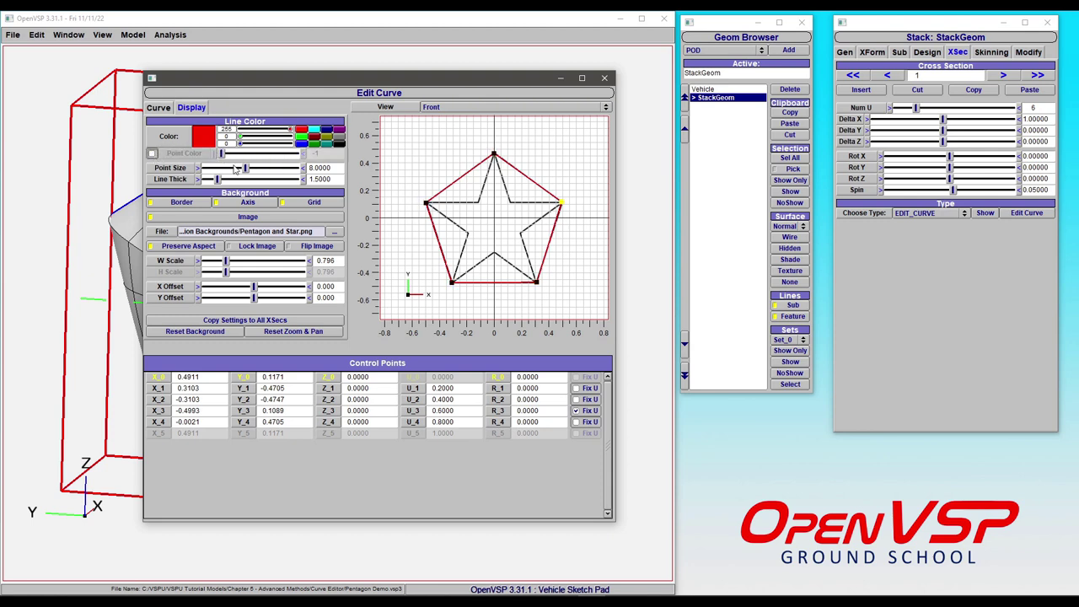
{"action": "mouse_move", "coordinate": [246, 168]}
{"action": "left_mouse_down"}
{"action": "mouse_move", "coordinate": [260, 171]}
{"action": "mouse_move", "coordinate": [230, 180]}
{"action": "left_mouse_up"}
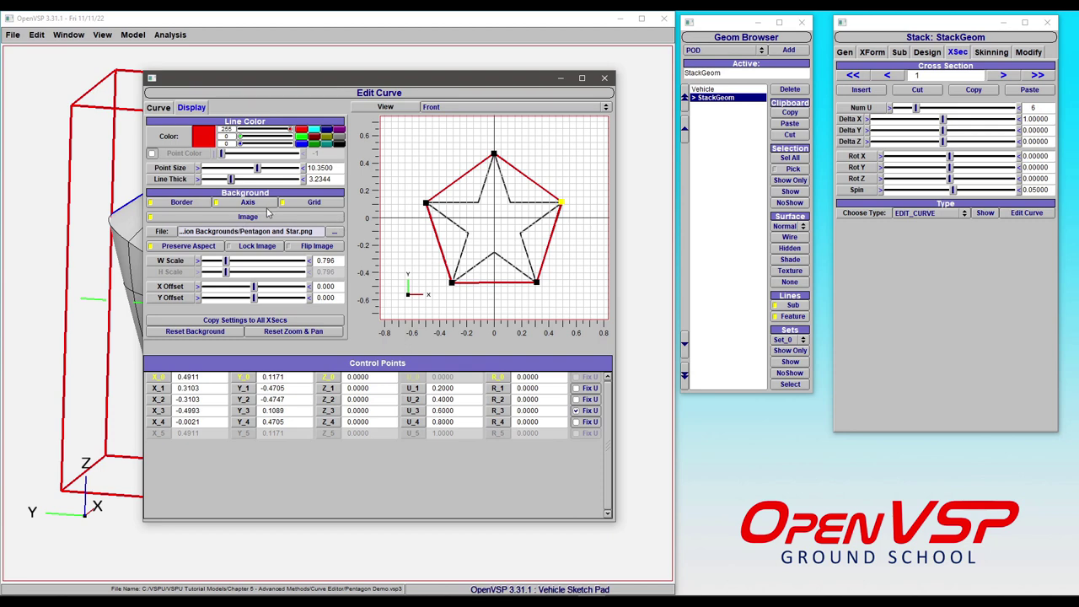
{"action": "left_click", "coordinate": [313, 204]}
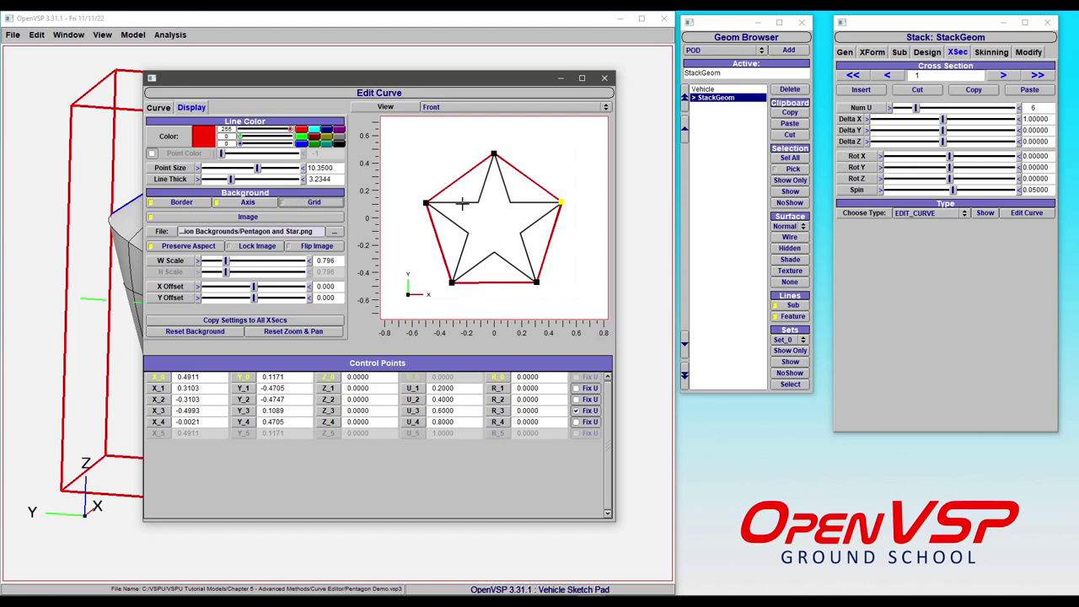
{"action": "left_click", "coordinate": [314, 207]}
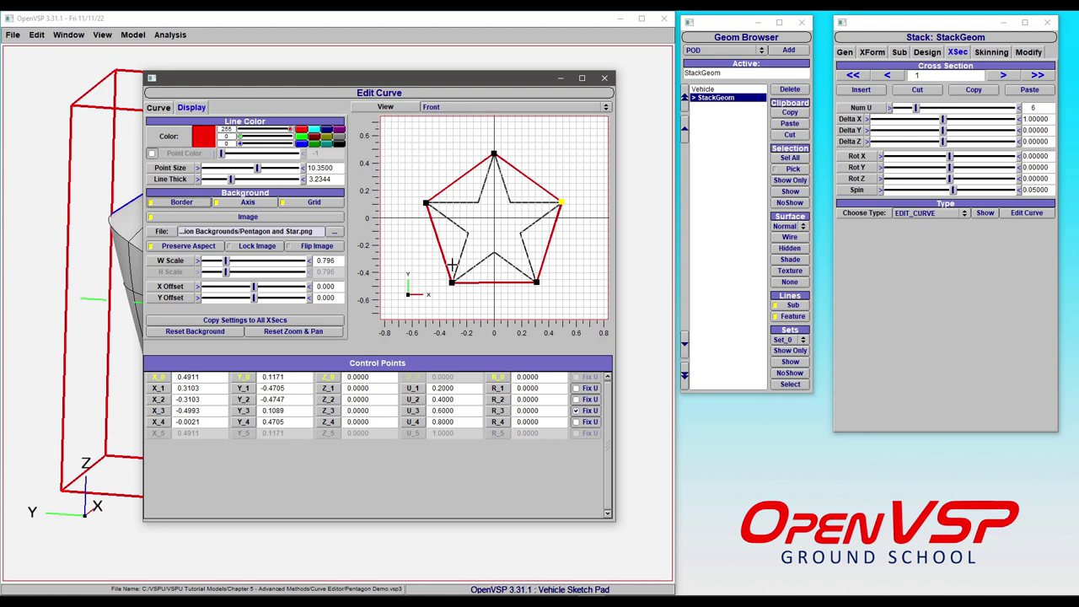
{"action": "left_click", "coordinate": [288, 205]}
{"action": "left_click", "coordinate": [243, 205]}
{"action": "left_click", "coordinate": [201, 207]}
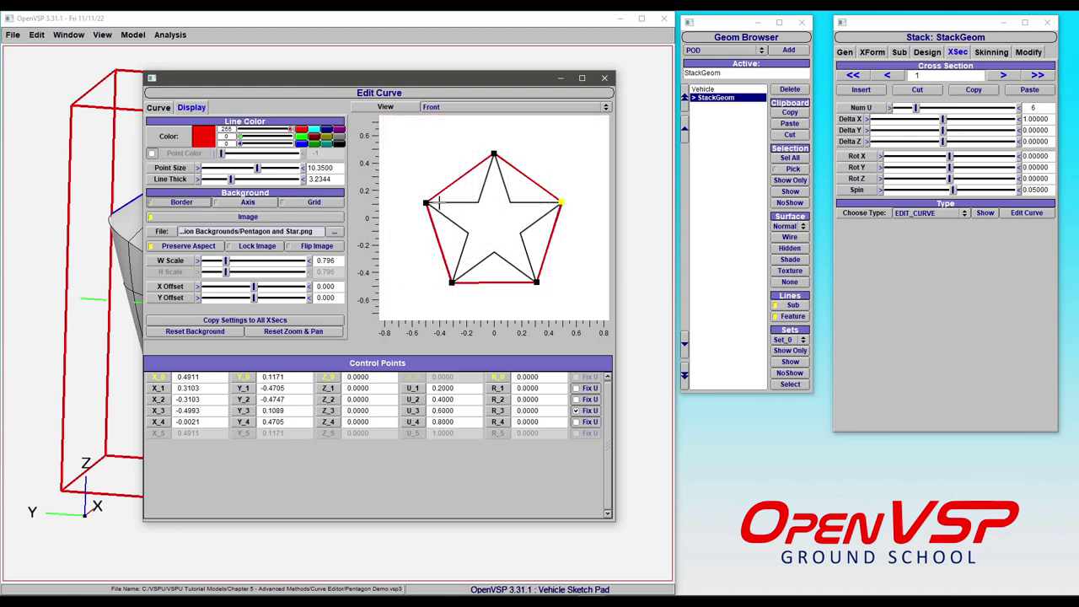
{"action": "left_click", "coordinate": [182, 206]}
{"action": "left_click", "coordinate": [244, 204]}
{"action": "left_click", "coordinate": [295, 207]}
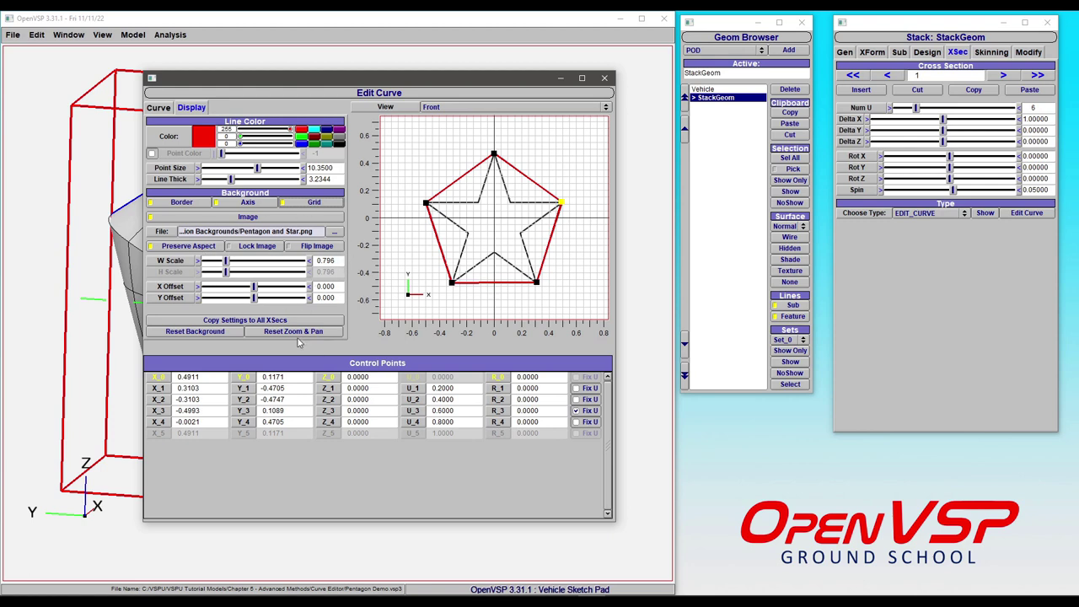
{"action": "scroll", "coordinate": [493, 221], "scroll_direction": "up", "scroll_amount": 2}
{"action": "scroll", "coordinate": [491, 218], "scroll_direction": "down", "scroll_amount": 4}
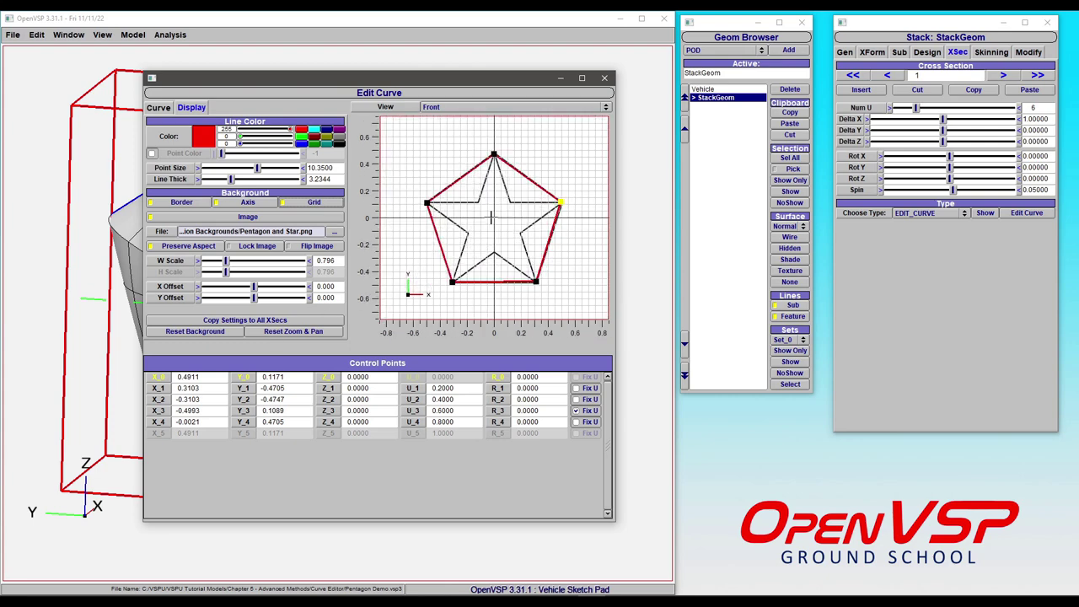
{"action": "scroll", "coordinate": [489, 218], "scroll_direction": "up", "scroll_amount": 2}
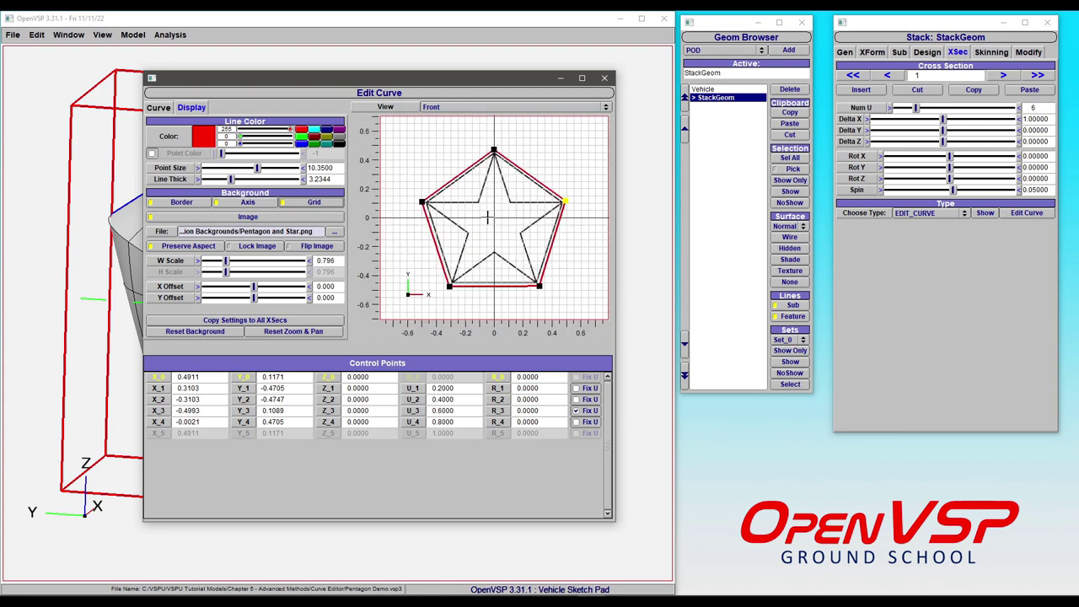
{"action": "scroll", "coordinate": [487, 218], "scroll_direction": "up", "scroll_amount": 3}
{"action": "scroll", "coordinate": [490, 219], "scroll_direction": "down", "scroll_amount": 2}
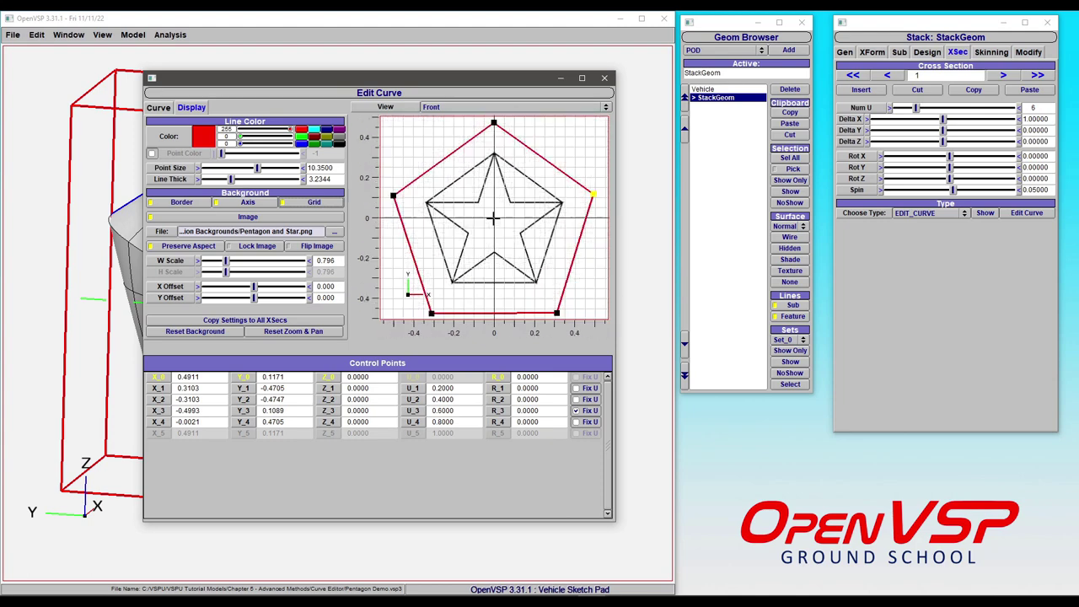
{"action": "left_click", "coordinate": [303, 334]}
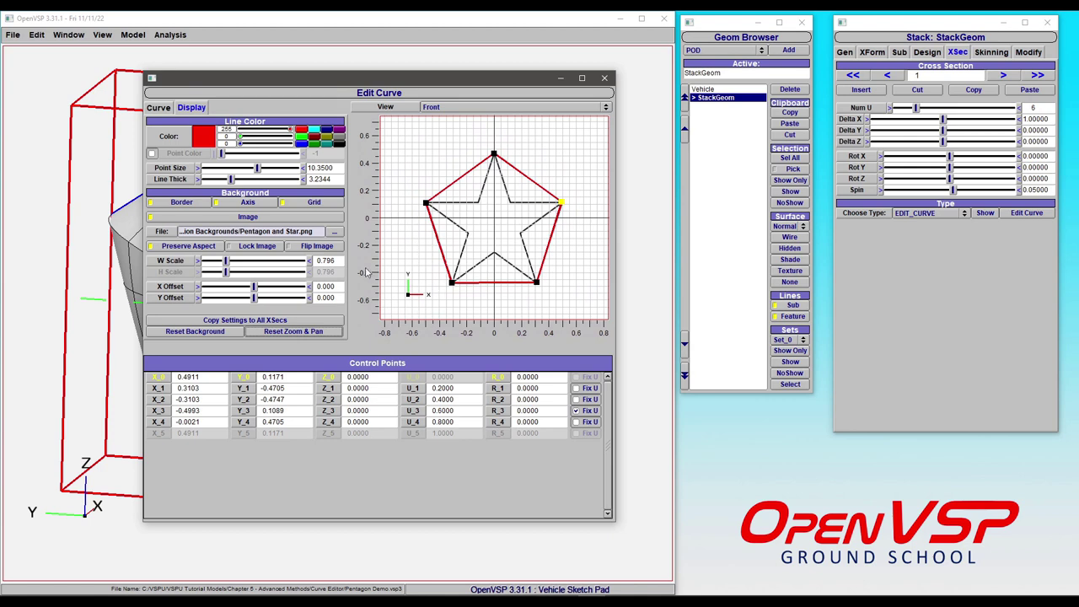
- Reset Background, removing the star image and turning the pentagon black
{"action": "left_click", "coordinate": [193, 331]}
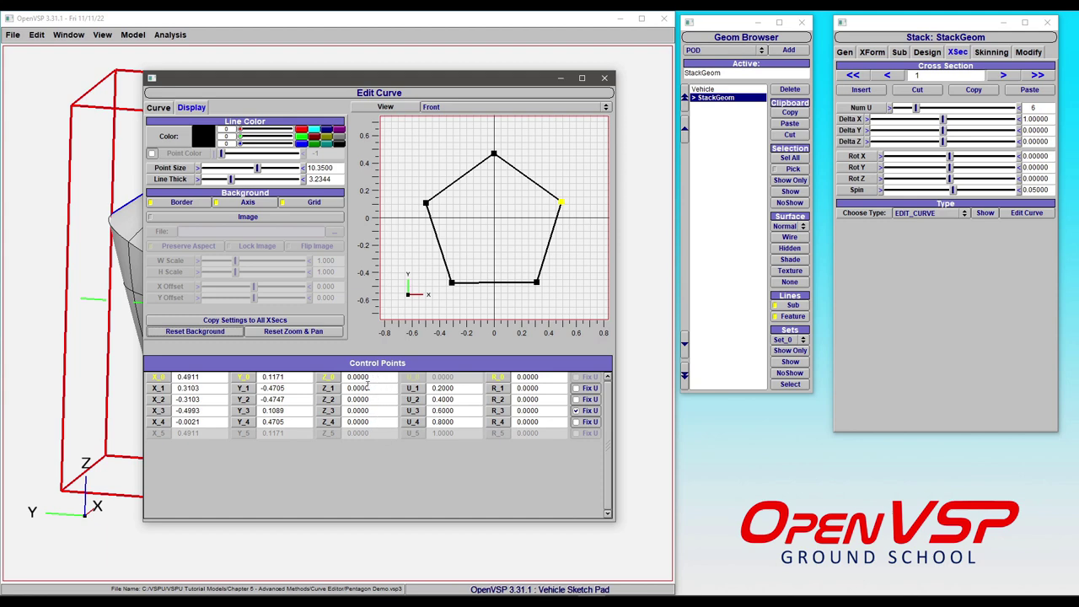
- In Top view, drag the top control point down to Z -1.1364, bending the stack surface
{"action": "left_click", "coordinate": [454, 108]}
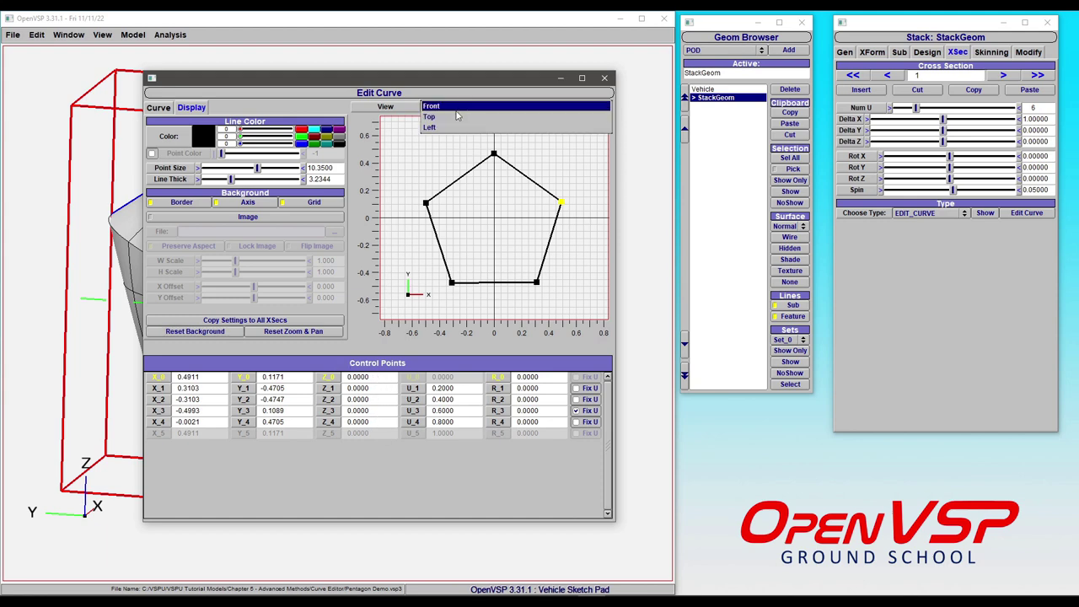
{"action": "left_click", "coordinate": [453, 120]}
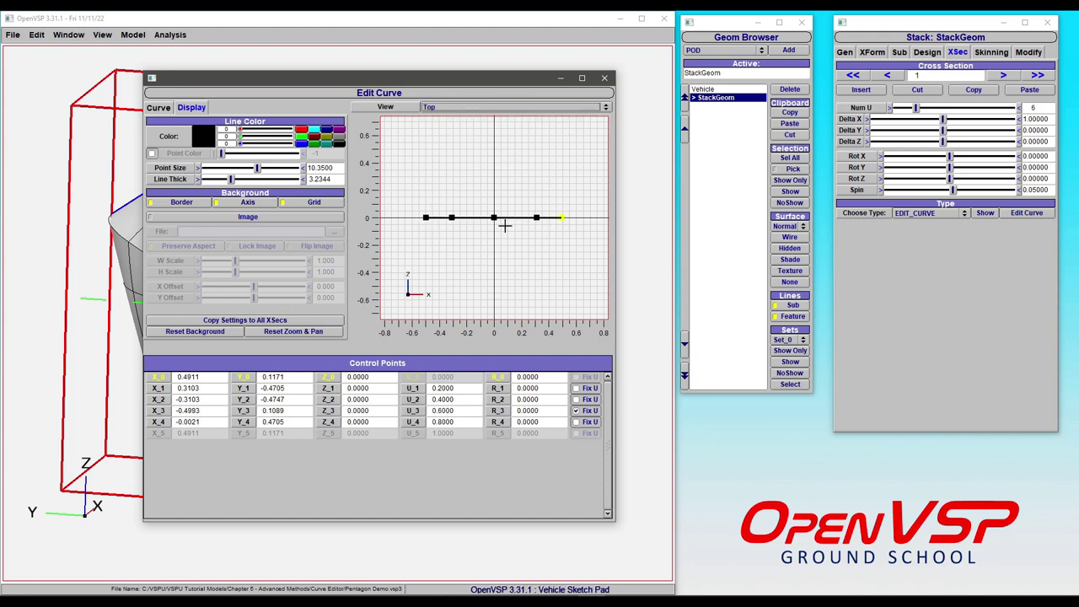
{"action": "left_click_drag", "start_coordinate": [494, 218], "coordinate": [494, 247]}
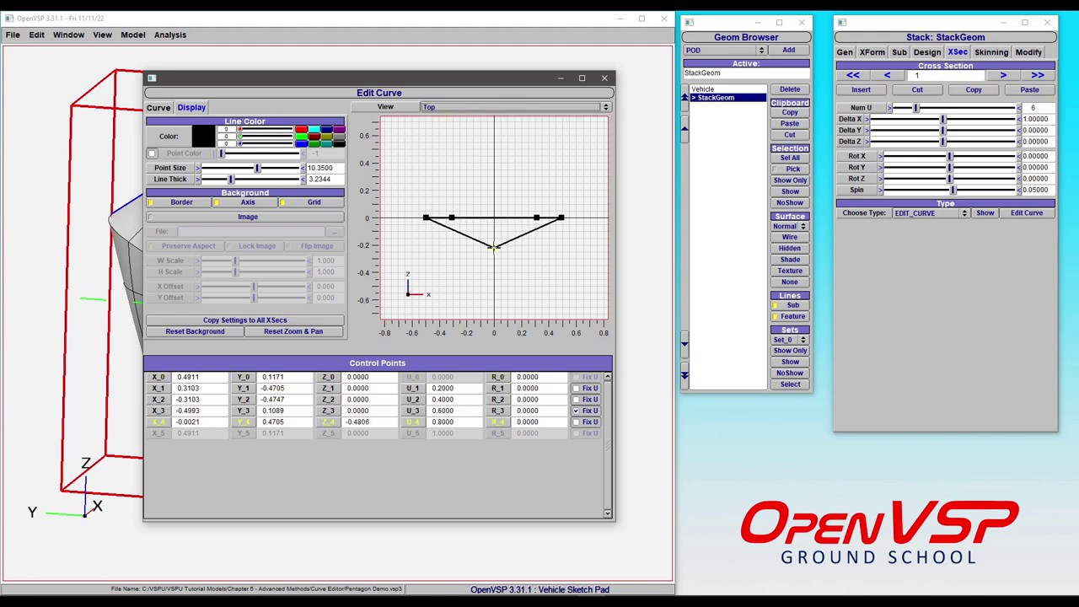
{"action": "left_click_drag", "start_coordinate": [364, 77], "coordinate": [742, 61]}
{"action": "left_click_drag", "start_coordinate": [253, 337], "coordinate": [354, 287]}
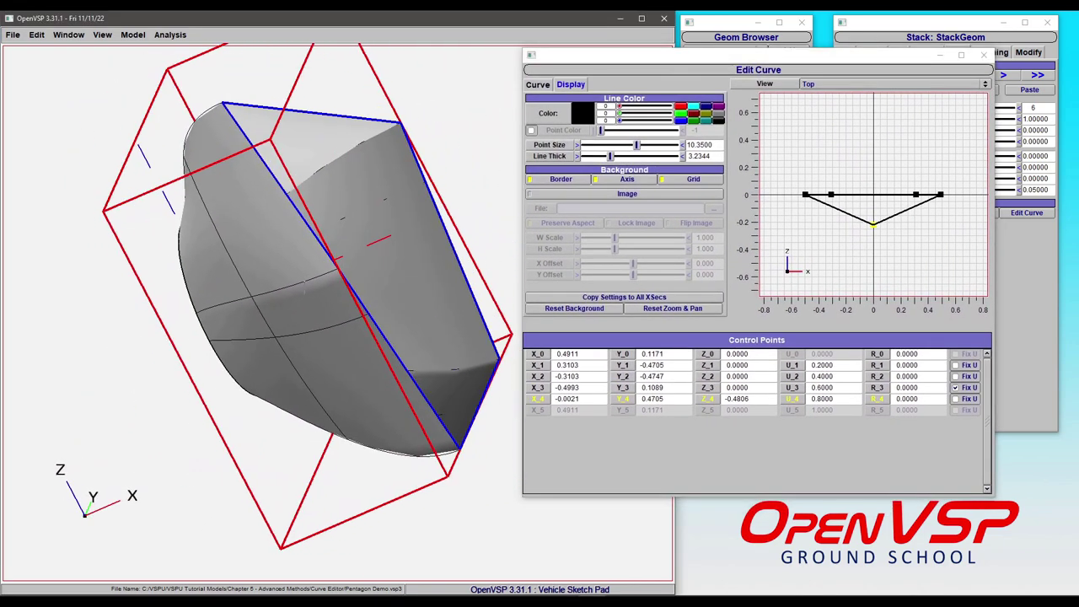
{"action": "left_click_drag", "start_coordinate": [874, 223], "coordinate": [876, 266]}
{"action": "mouse_move", "coordinate": [321, 253]}
{"action": "left_mouse_down"}
{"action": "mouse_move", "coordinate": [382, 190]}
{"action": "mouse_move", "coordinate": [371, 236]}
{"action": "mouse_move", "coordinate": [337, 257]}
{"action": "left_mouse_up"}
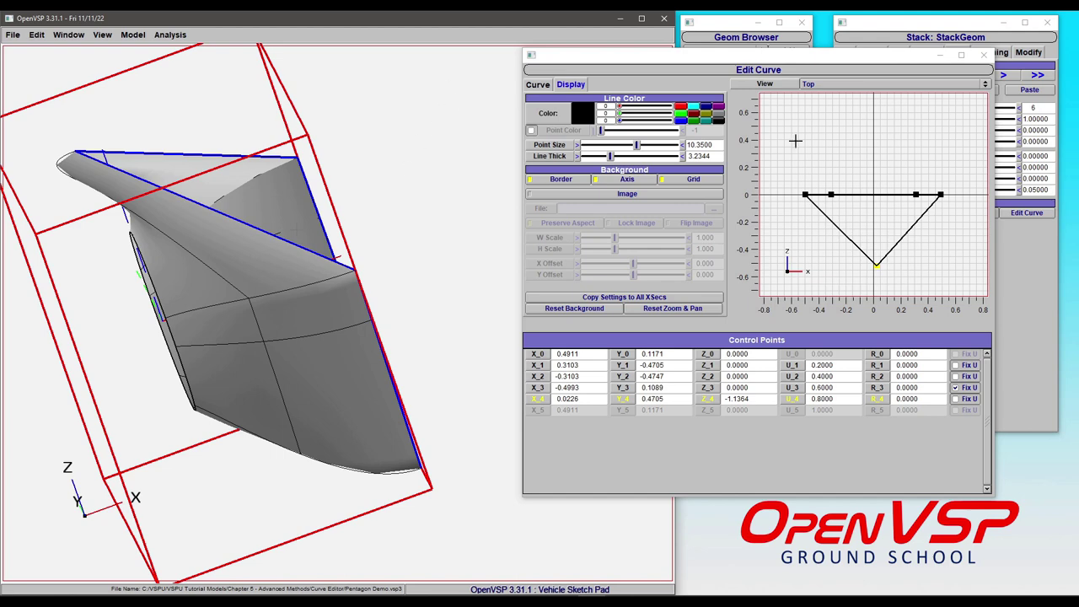
- Switch the Edit Curve view from Top back to Front
{"action": "left_click", "coordinate": [818, 83]}
{"action": "left_click", "coordinate": [821, 95]}
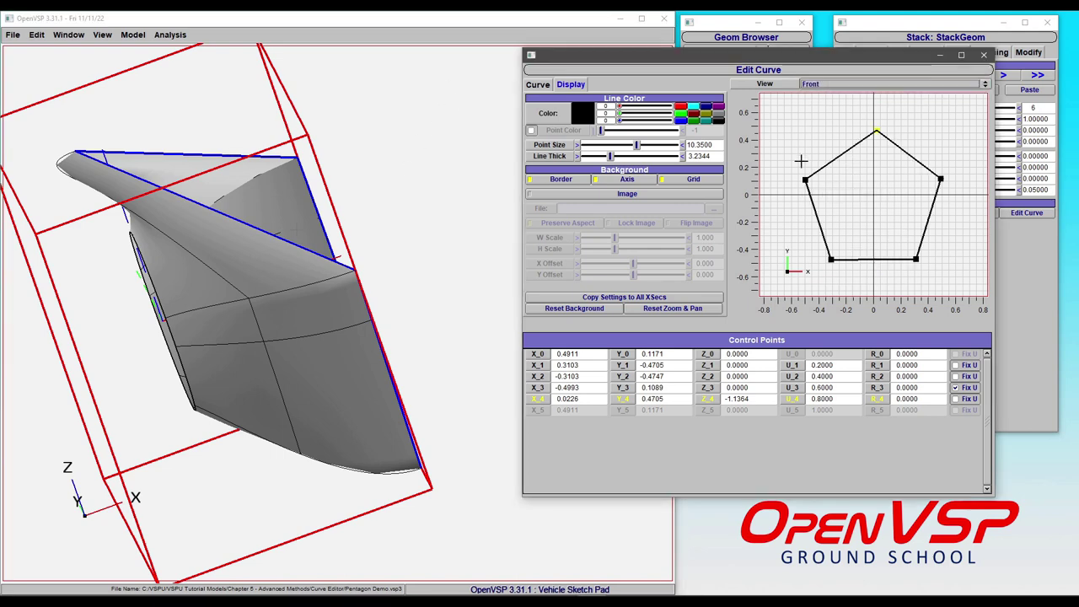